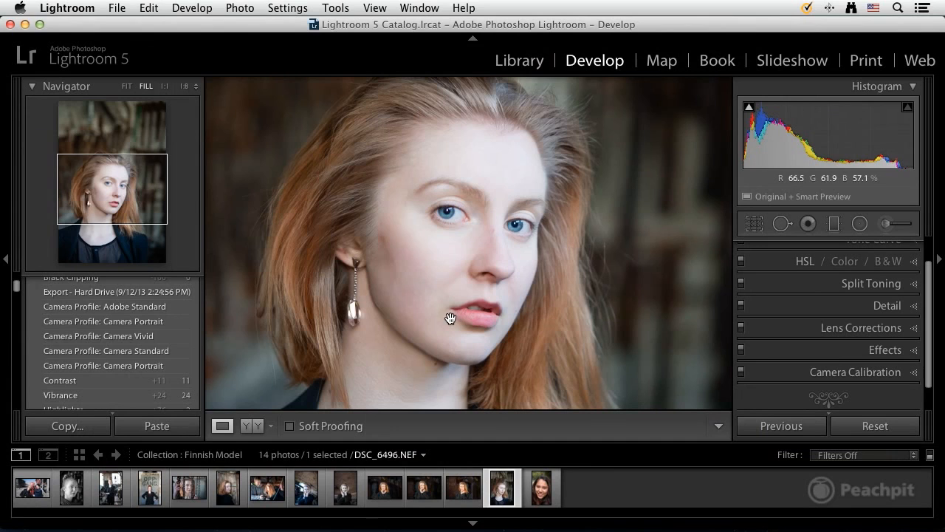
Create two virtual copies of the portrait DSC_6496.NEF
{"action": "right_click", "coordinate": [450, 321]}
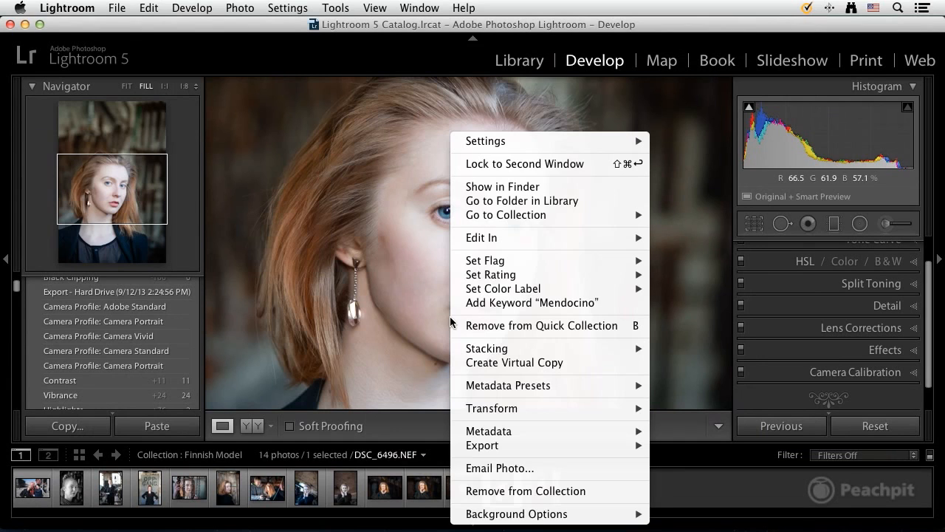
{"action": "left_click", "coordinate": [491, 363]}
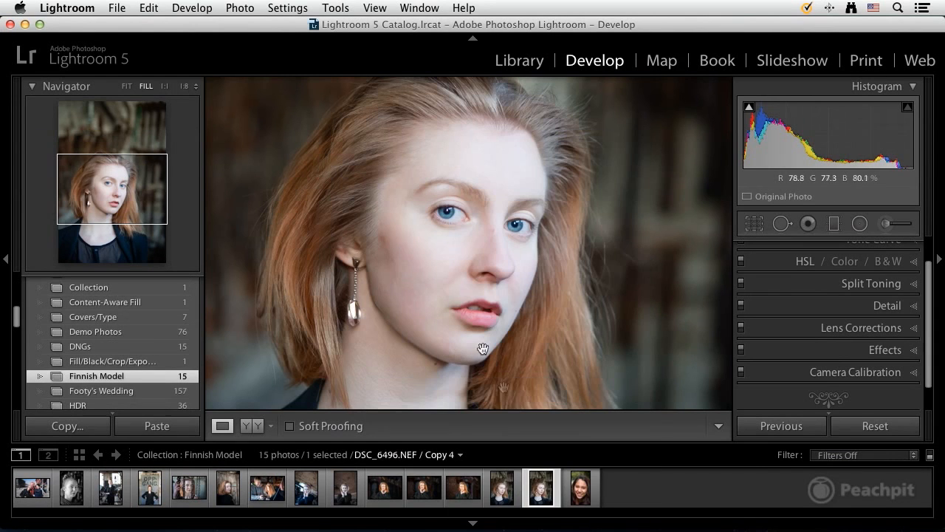
{"action": "right_click", "coordinate": [479, 234]}
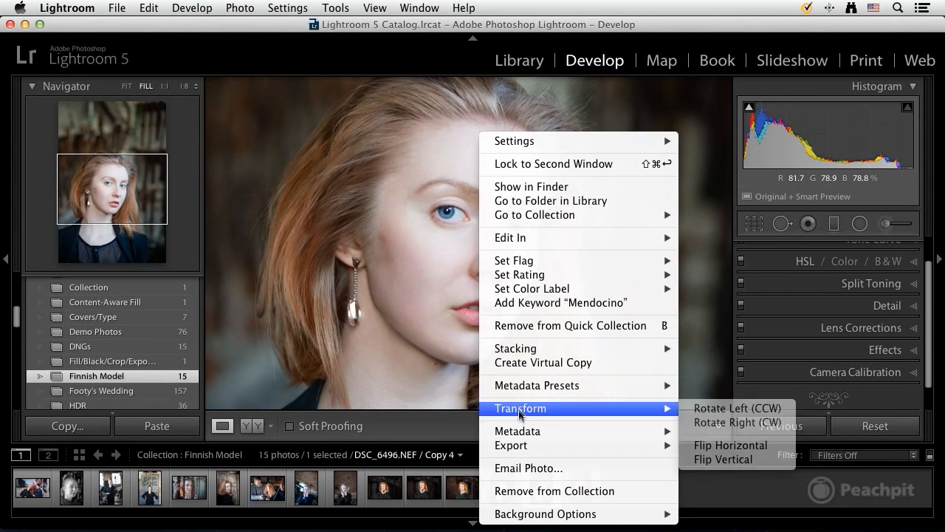
{"action": "left_click", "coordinate": [499, 363]}
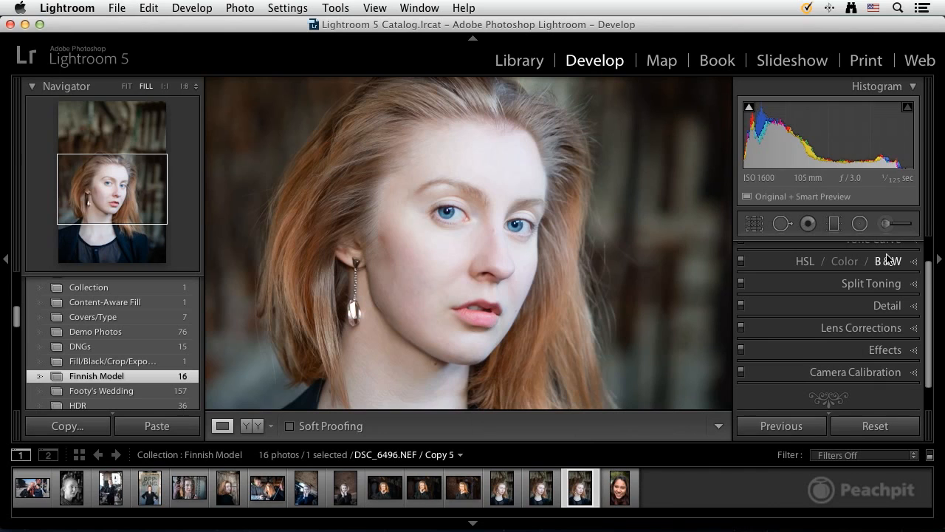
Soften the woman's skin on virtual copy 5 using the Adjustment Brush with the Soften Skin effect
{"action": "left_click", "coordinate": [886, 224]}
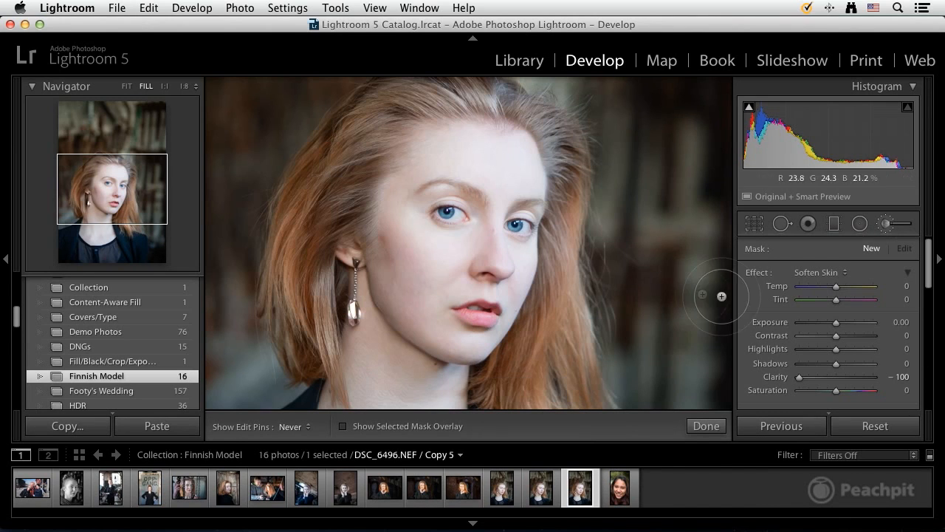
{"action": "left_click", "coordinate": [829, 277]}
{"action": "left_click", "coordinate": [828, 271]}
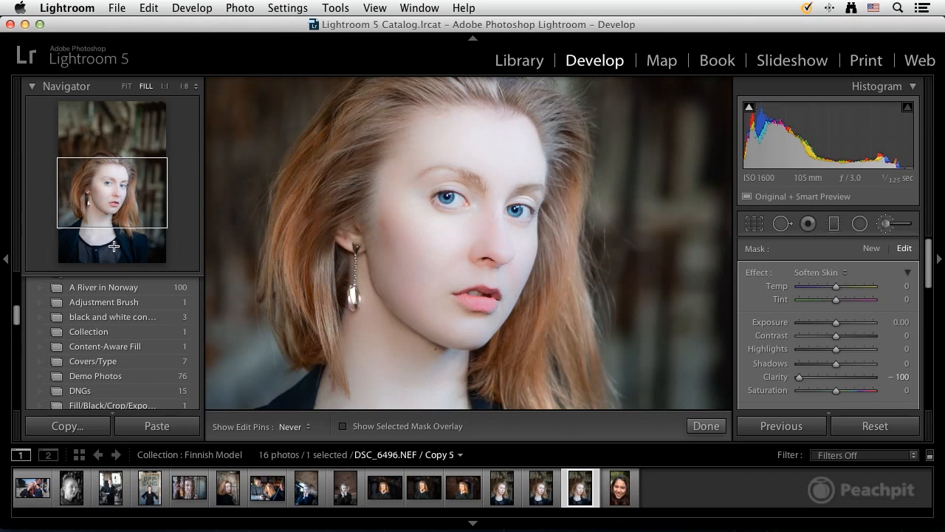
Select virtual copy 4 of DSC_6496.NEF and open it as a Smart Object in Photoshop
{"action": "left_click", "coordinate": [540, 494]}
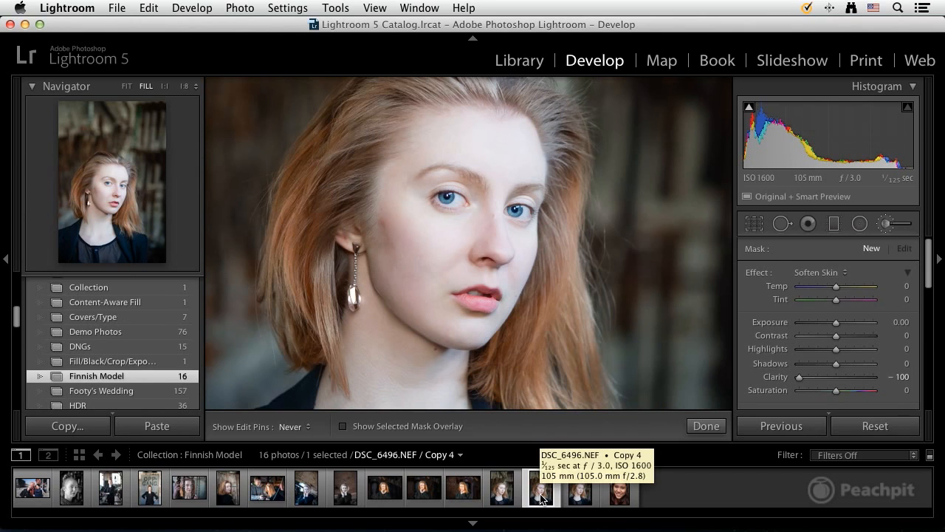
{"action": "right_click", "coordinate": [541, 494]}
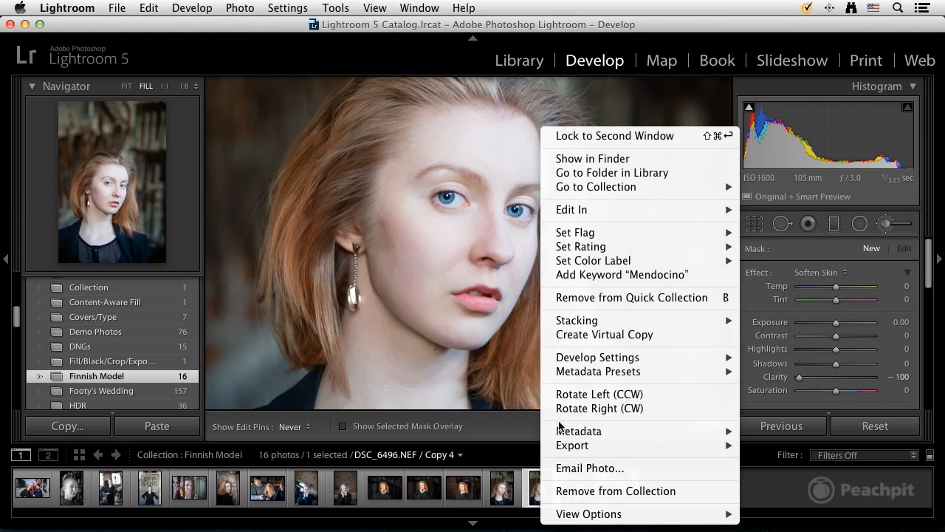
{"action": "mouse_move", "coordinate": [627, 214]}
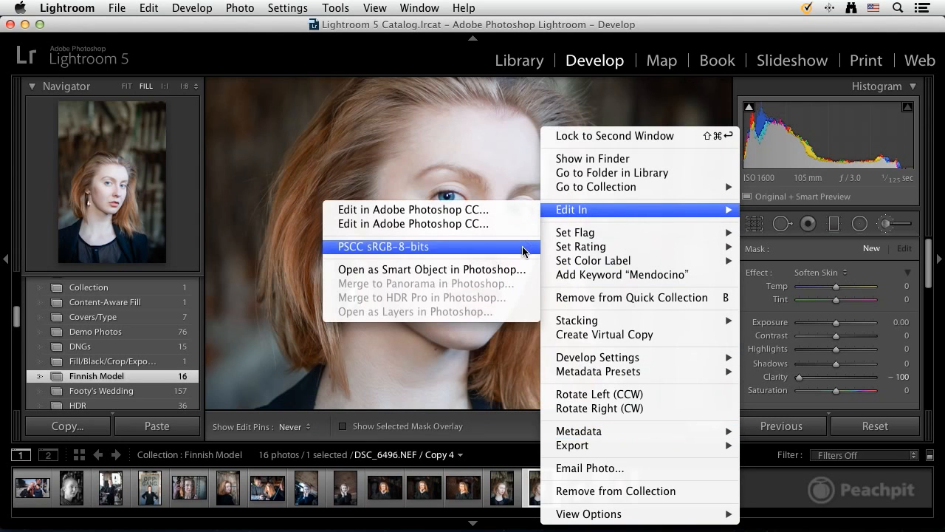
{"action": "left_click", "coordinate": [502, 277]}
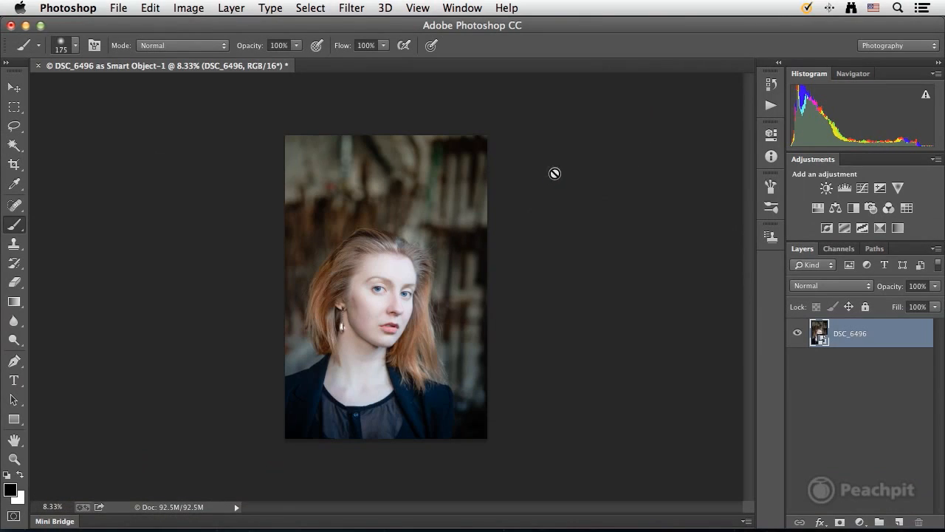
Convert the document to 8 bits per channel
{"action": "left_click", "coordinate": [187, 9]}
{"action": "mouse_move", "coordinate": [189, 24]}
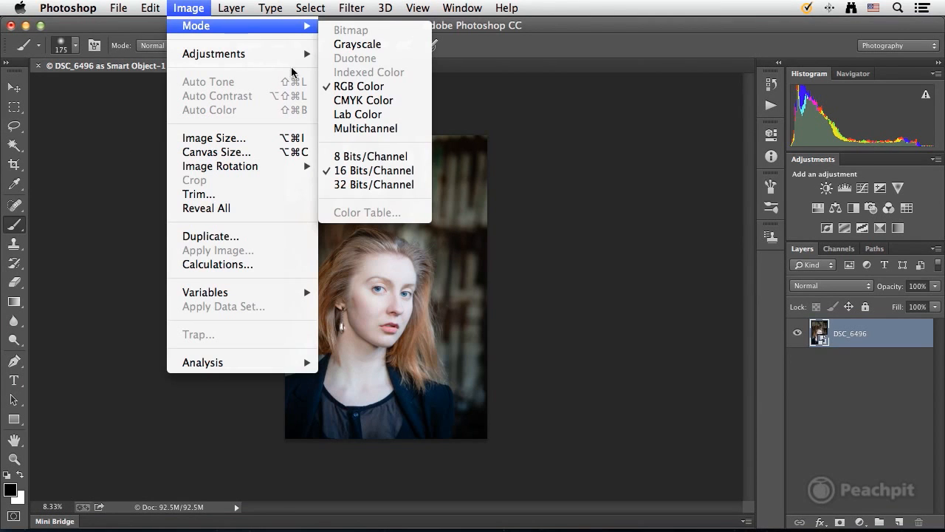
{"action": "left_click", "coordinate": [384, 158]}
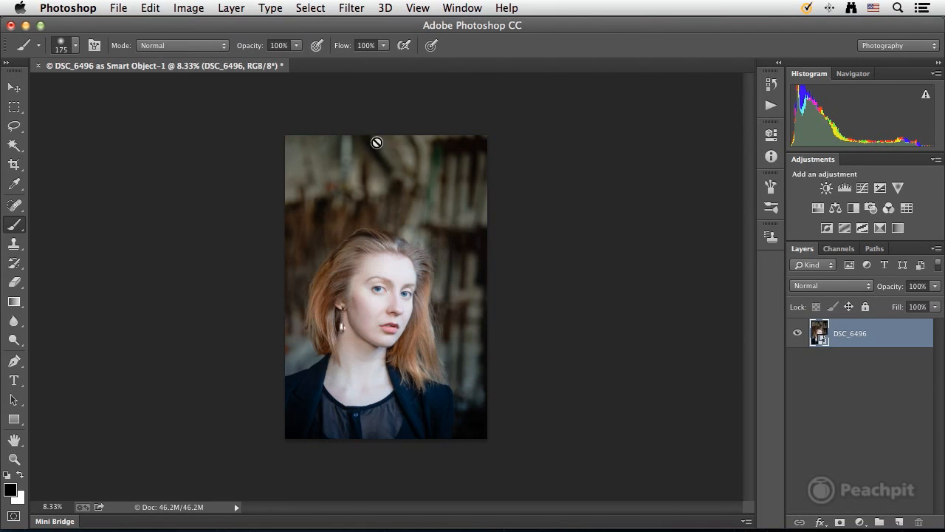
Apply a Surface Blur with a 20-pixel radius and a threshold of 49 levels to the DSC_6496 Smart Object
{"action": "left_click", "coordinate": [352, 9]}
{"action": "mouse_move", "coordinate": [362, 197]}
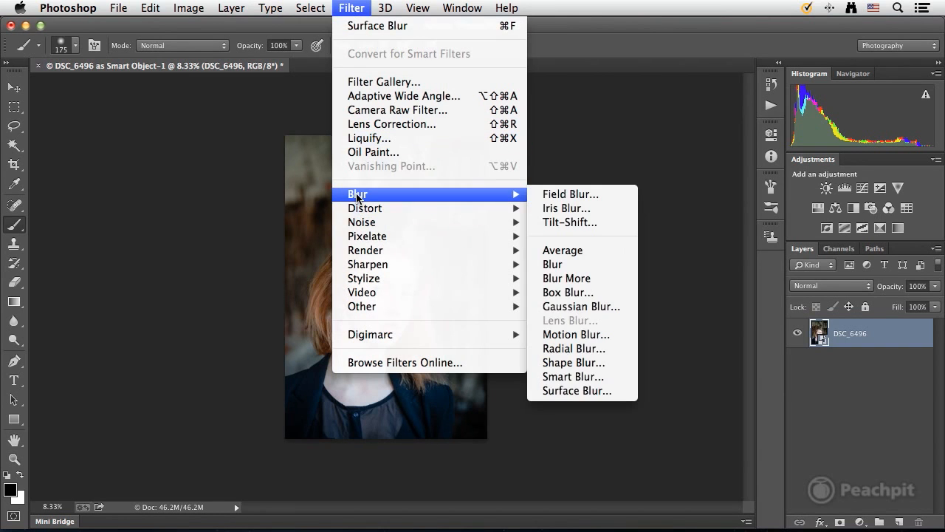
{"action": "left_click", "coordinate": [599, 394]}
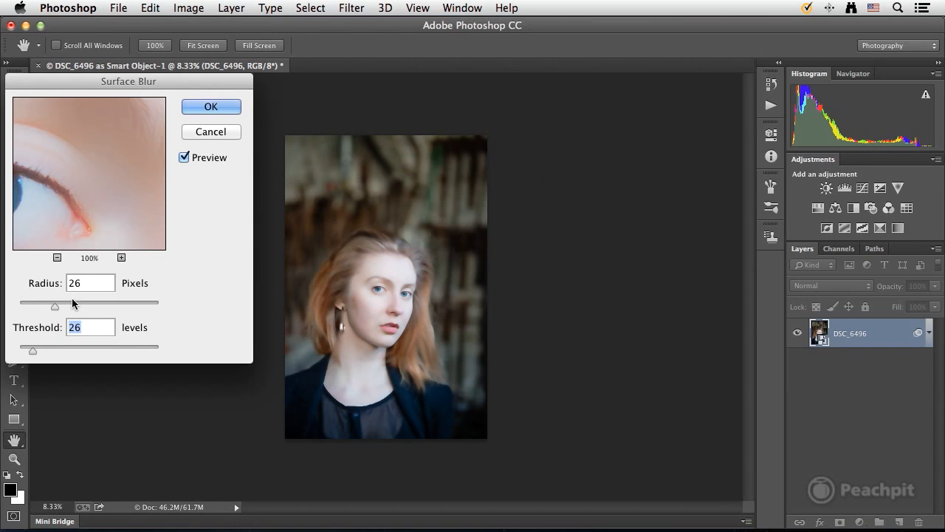
{"action": "left_click_drag", "start_coordinate": [78, 219], "coordinate": [110, 174]}
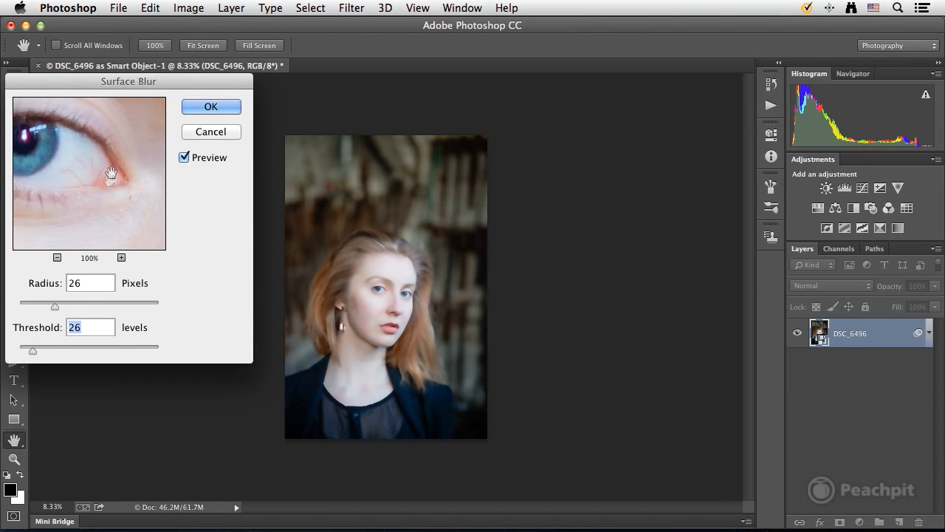
{"action": "mouse_move", "coordinate": [54, 306]}
{"action": "left_mouse_down"}
{"action": "mouse_move", "coordinate": [37, 309]}
{"action": "mouse_move", "coordinate": [47, 309]}
{"action": "left_mouse_up"}
{"action": "left_click_drag", "start_coordinate": [33, 347], "coordinate": [45, 345]}
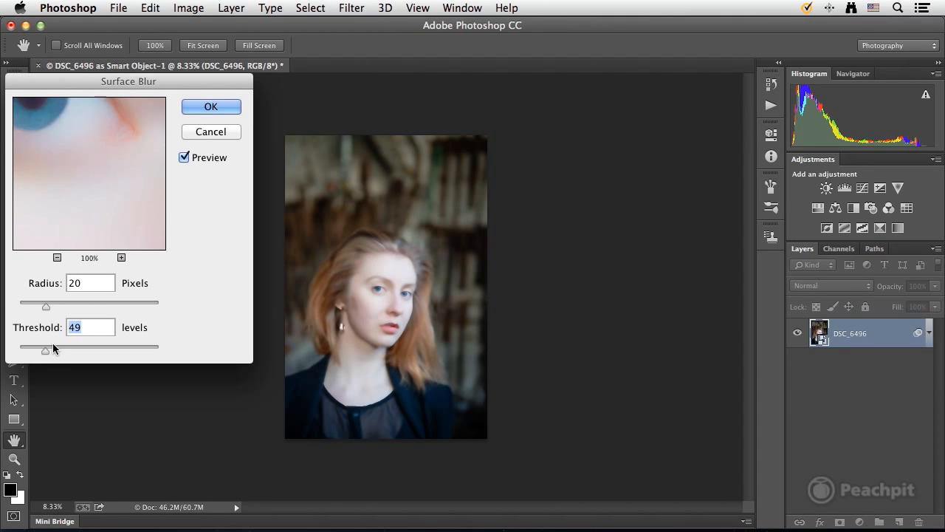
{"action": "left_click", "coordinate": [210, 107]}
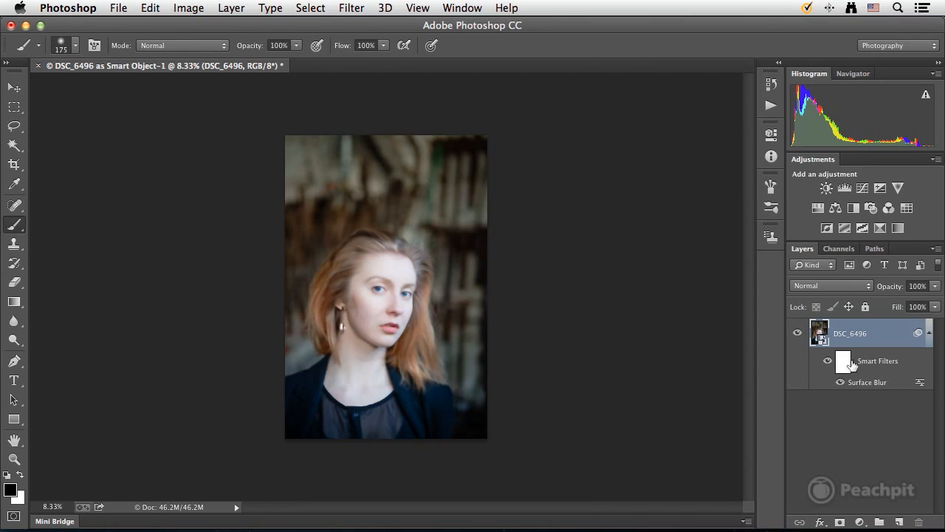
Select the Smart Filters mask, make white the foreground color and set the soft brush size to 300 px
{"action": "left_click", "coordinate": [842, 365]}
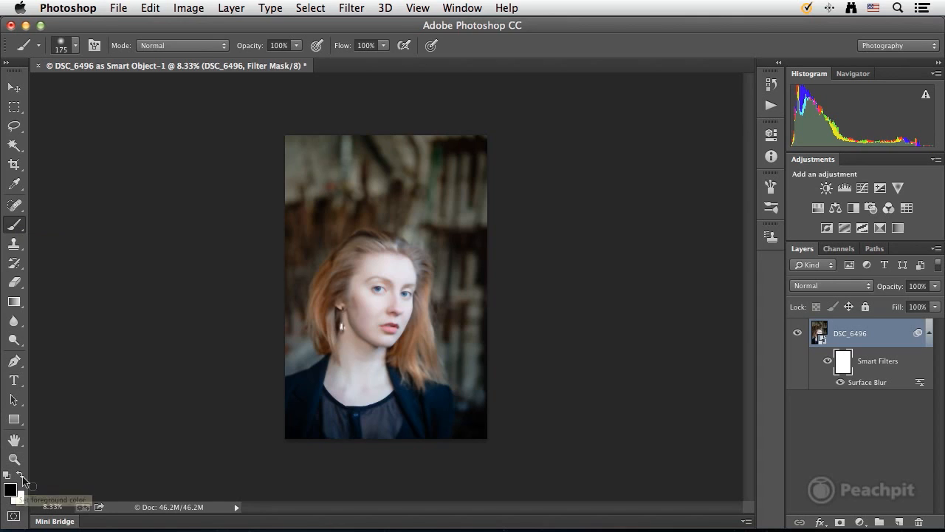
{"action": "key", "text": "x"}
{"action": "key", "text": "bracketright"}
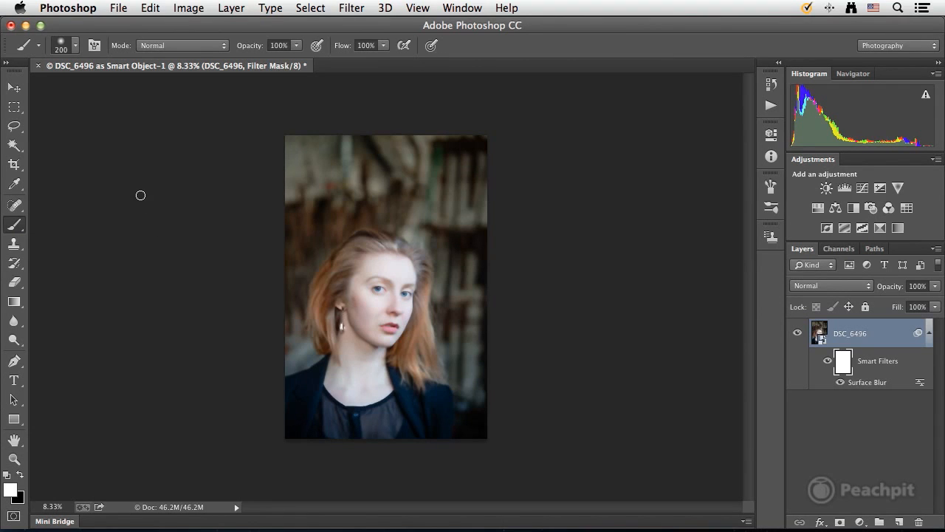
{"action": "key", "text": "bracketright"}
{"action": "key", "text": "bracketright"}
{"action": "key", "text": "bracketright"}
{"action": "key", "text": "bracketleft"}
{"action": "key", "text": "bracketleft"}
{"action": "key", "text": "bracketleft"}
{"action": "left_click", "coordinate": [76, 46]}
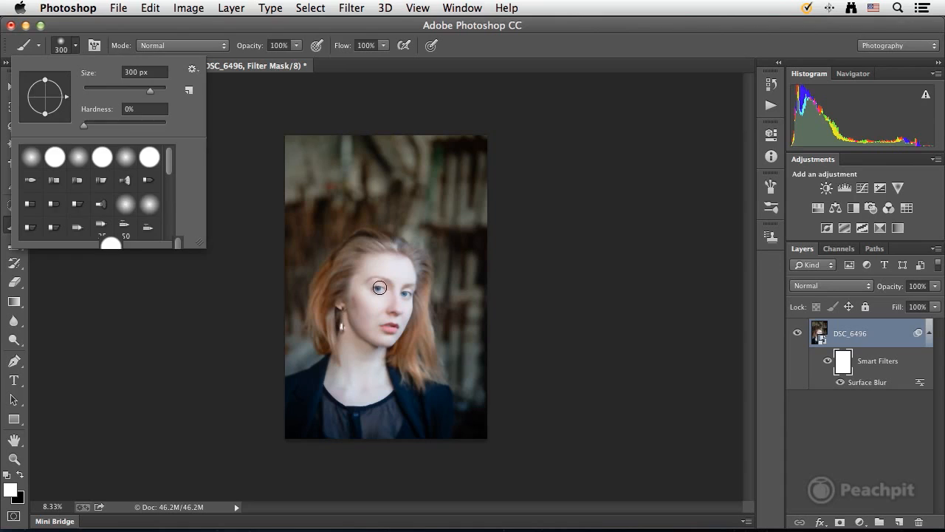
{"action": "left_click", "coordinate": [378, 289]}
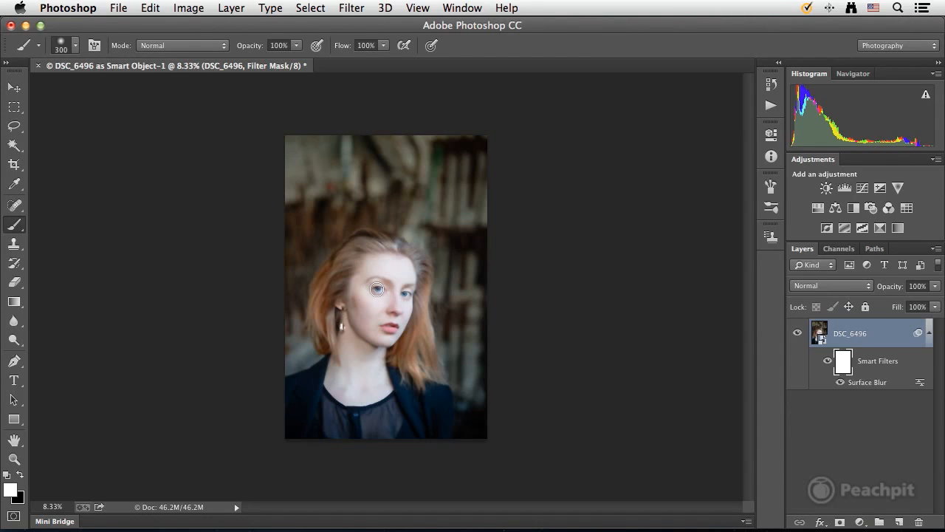
Paint black on the filter mask over both eyes and the lips, reducing the brush to 175 px
{"action": "key", "text": "x"}
{"action": "key", "text": "super+equal"}
{"action": "key", "text": "super+equal"}
{"action": "key", "text": "super+equal"}
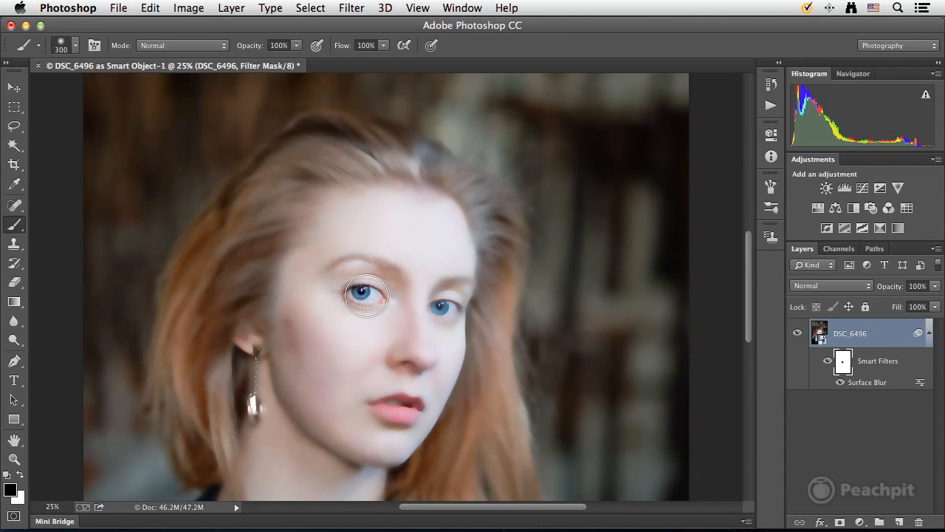
{"action": "key", "text": "bracketleft"}
{"action": "key", "text": "bracketleft"}
{"action": "key", "text": "bracketleft"}
{"action": "left_click_drag", "start_coordinate": [447, 310], "coordinate": [452, 307]}
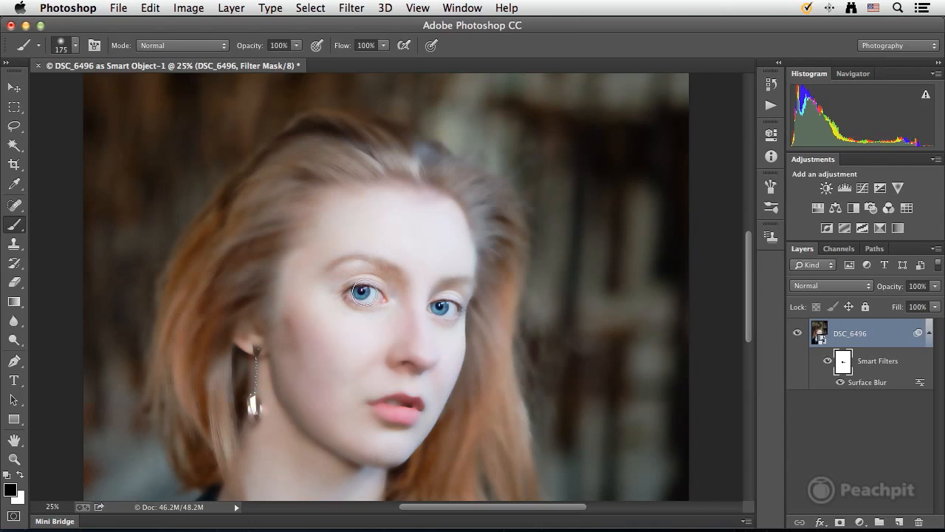
{"action": "left_click_drag", "start_coordinate": [415, 409], "coordinate": [392, 403]}
Lower the brush opacity to 50% and paint the filter mask over both eyebrows
{"action": "left_click", "coordinate": [298, 48]}
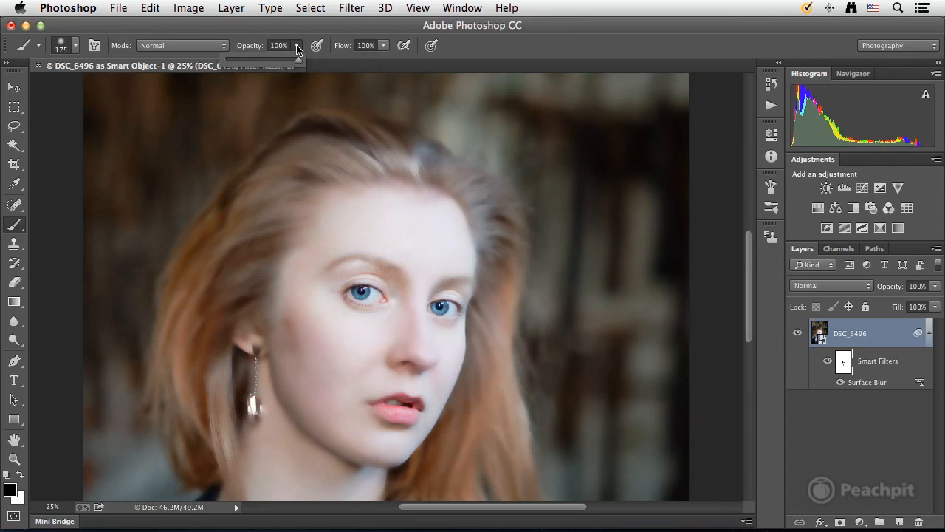
{"action": "left_click_drag", "start_coordinate": [298, 60], "coordinate": [269, 65]}
{"action": "left_click", "coordinate": [385, 267]}
{"action": "mouse_move", "coordinate": [385, 266]}
{"action": "left_mouse_down"}
{"action": "mouse_move", "coordinate": [321, 266]}
{"action": "mouse_move", "coordinate": [358, 262]}
{"action": "mouse_move", "coordinate": [405, 281]}
{"action": "mouse_move", "coordinate": [384, 264]}
{"action": "mouse_move", "coordinate": [330, 254]}
{"action": "mouse_move", "coordinate": [317, 264]}
{"action": "mouse_move", "coordinate": [376, 256]}
{"action": "mouse_move", "coordinate": [390, 275]}
{"action": "mouse_move", "coordinate": [344, 266]}
{"action": "left_mouse_up"}
{"action": "mouse_move", "coordinate": [441, 291]}
{"action": "left_mouse_down"}
{"action": "mouse_move", "coordinate": [471, 279]}
{"action": "mouse_move", "coordinate": [442, 281]}
{"action": "mouse_move", "coordinate": [474, 282]}
{"action": "mouse_move", "coordinate": [436, 273]}
{"action": "left_mouse_up"}
Paint the filter mask at 50% opacity over the hair on both sides of the face, the ear area and the inner eyebrow
{"action": "mouse_move", "coordinate": [316, 169]}
{"action": "left_mouse_down"}
{"action": "mouse_move", "coordinate": [338, 168]}
{"action": "mouse_move", "coordinate": [209, 229]}
{"action": "mouse_move", "coordinate": [195, 322]}
{"action": "mouse_move", "coordinate": [203, 359]}
{"action": "left_mouse_up"}
{"action": "mouse_move", "coordinate": [440, 147]}
{"action": "left_mouse_down"}
{"action": "mouse_move", "coordinate": [436, 158]}
{"action": "mouse_move", "coordinate": [478, 219]}
{"action": "mouse_move", "coordinate": [497, 398]}
{"action": "mouse_move", "coordinate": [432, 470]}
{"action": "mouse_move", "coordinate": [502, 396]}
{"action": "mouse_move", "coordinate": [515, 427]}
{"action": "left_mouse_up"}
{"action": "mouse_move", "coordinate": [243, 326]}
{"action": "left_mouse_down"}
{"action": "mouse_move", "coordinate": [252, 324]}
{"action": "mouse_move", "coordinate": [240, 332]}
{"action": "left_mouse_up"}
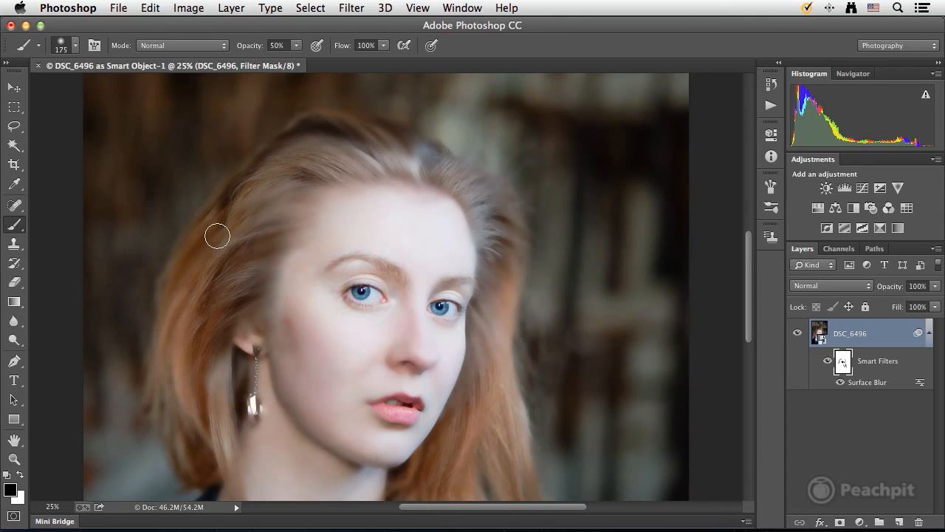
{"action": "mouse_move", "coordinate": [317, 229]}
{"action": "left_mouse_down"}
{"action": "mouse_move", "coordinate": [261, 195]}
{"action": "mouse_move", "coordinate": [249, 224]}
{"action": "mouse_move", "coordinate": [221, 243]}
{"action": "mouse_move", "coordinate": [204, 416]}
{"action": "left_mouse_up"}
{"action": "left_click_drag", "start_coordinate": [390, 281], "coordinate": [398, 270]}
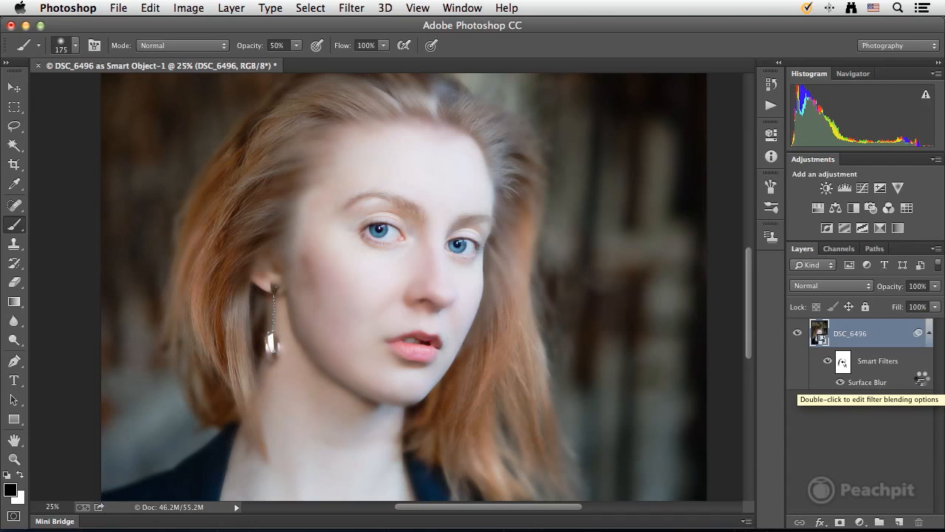
Try the Lighten blending mode on the Surface Blur smart filter with the preview turned on
{"action": "double_click", "coordinate": [923, 379]}
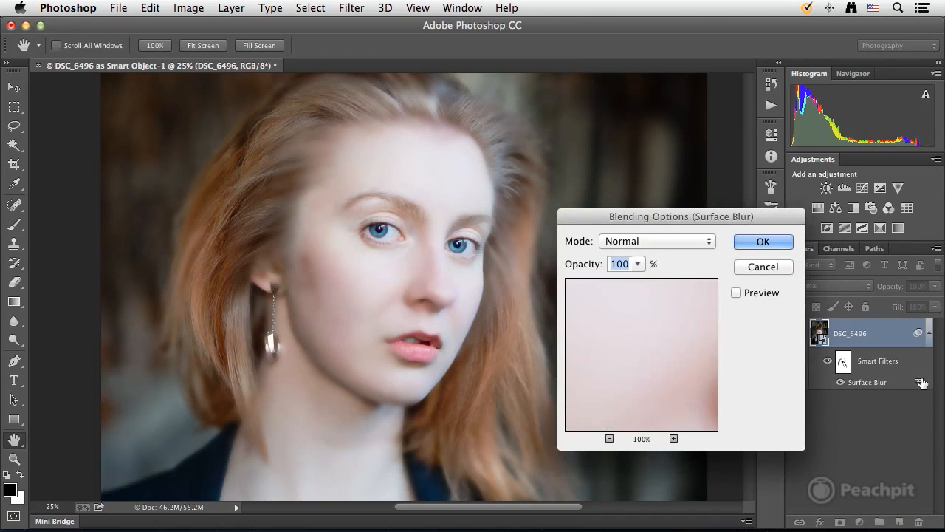
{"action": "left_click", "coordinate": [669, 241]}
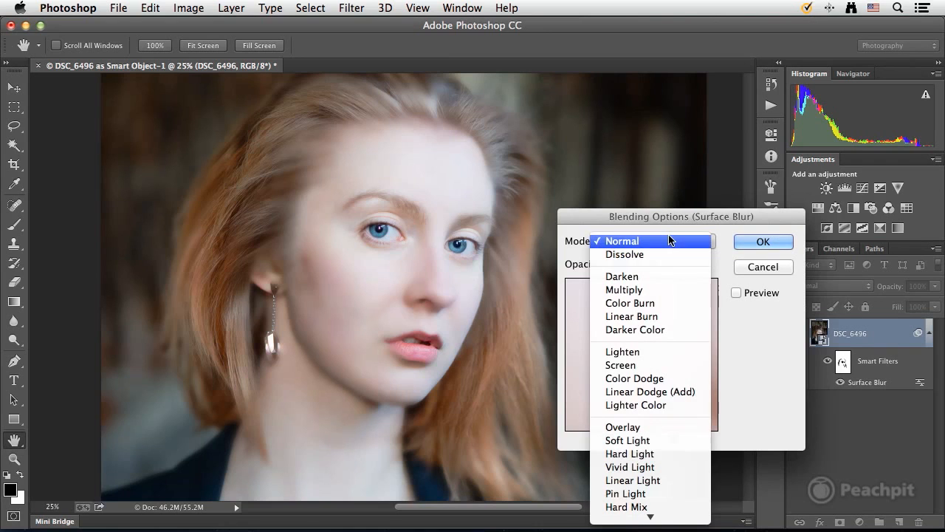
{"action": "left_click", "coordinate": [634, 351]}
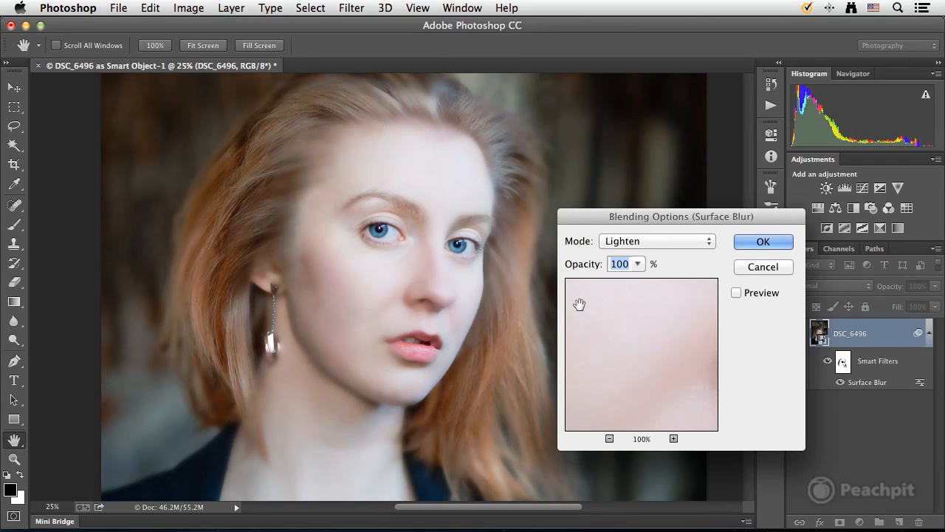
{"action": "left_click_drag", "start_coordinate": [629, 356], "coordinate": [653, 281]}
{"action": "left_click", "coordinate": [736, 293]}
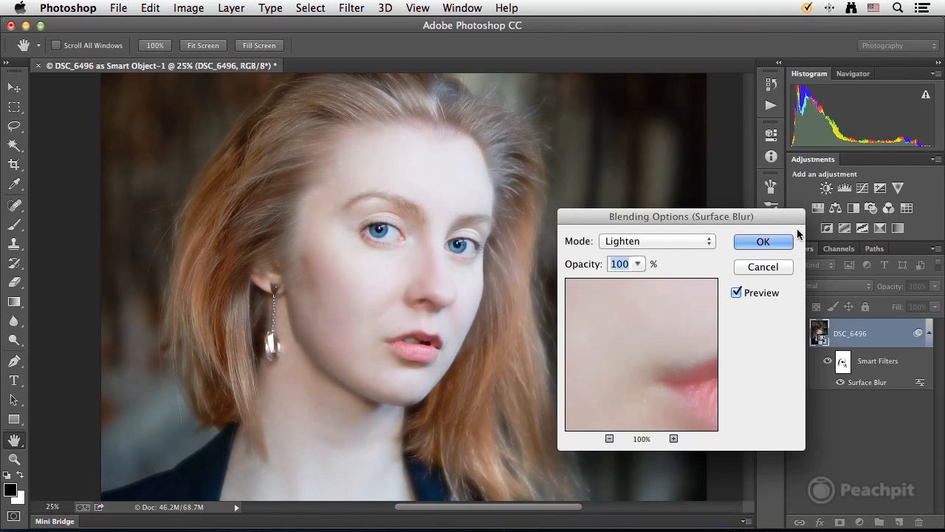
{"action": "left_click", "coordinate": [767, 242]}
Save the retouched portrait document
{"action": "key", "text": "b"}
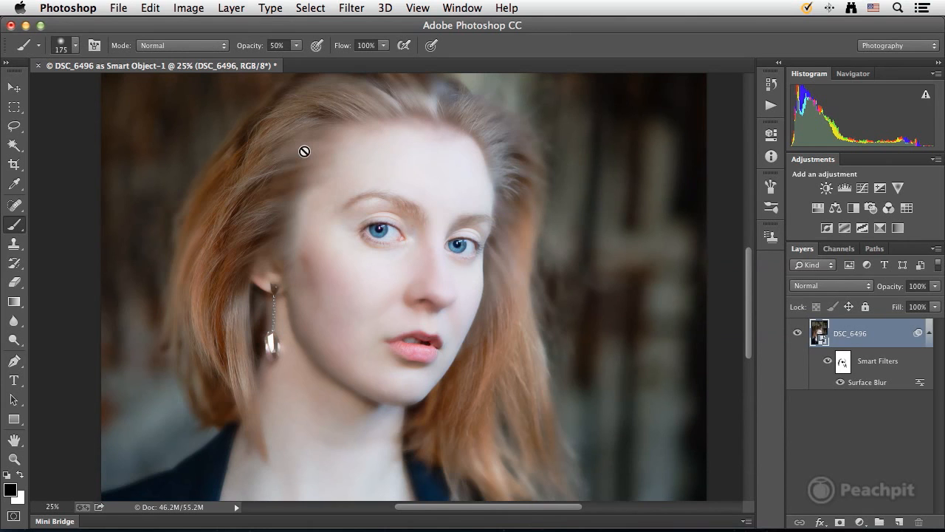
{"action": "key", "text": "super+s"}
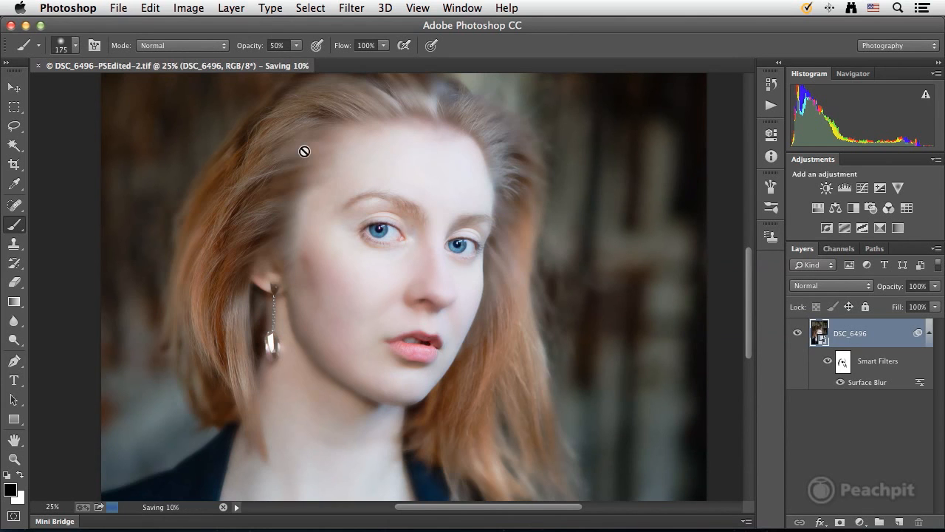